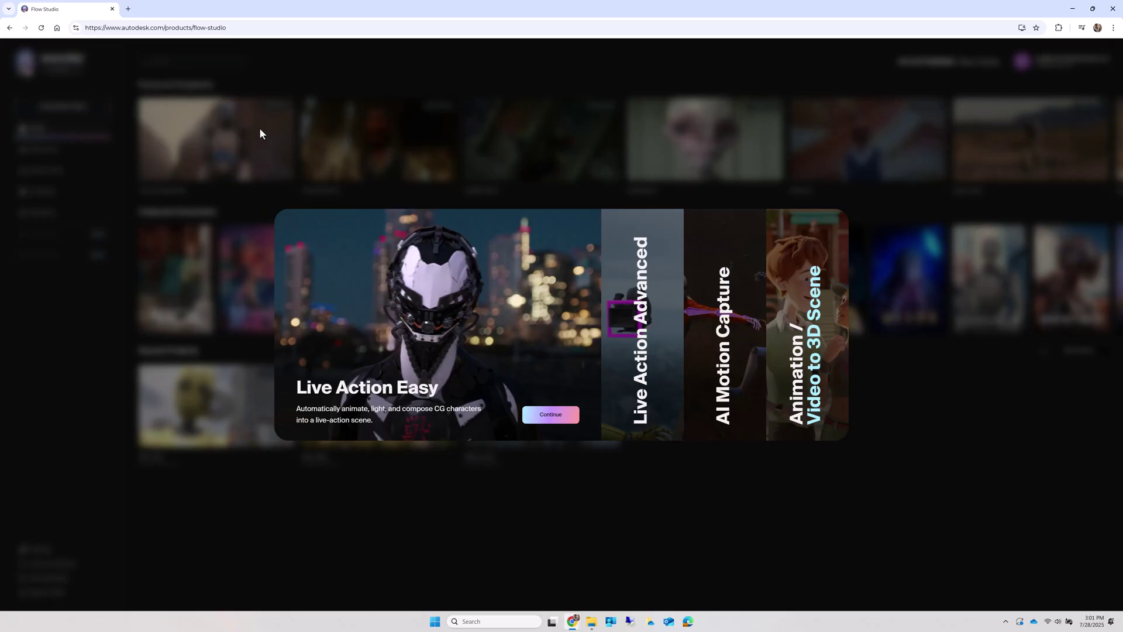
Start an AI Motion Capture project and drop the Dummy Robot onto the person in the opening frame
left_click(719, 239)
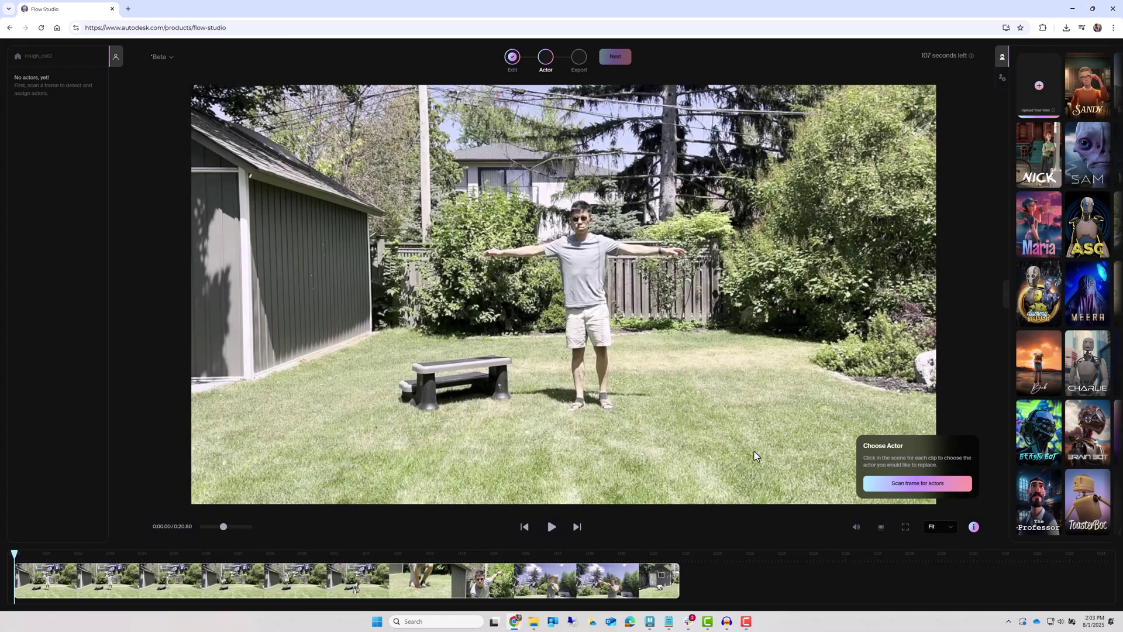
left_click(910, 484)
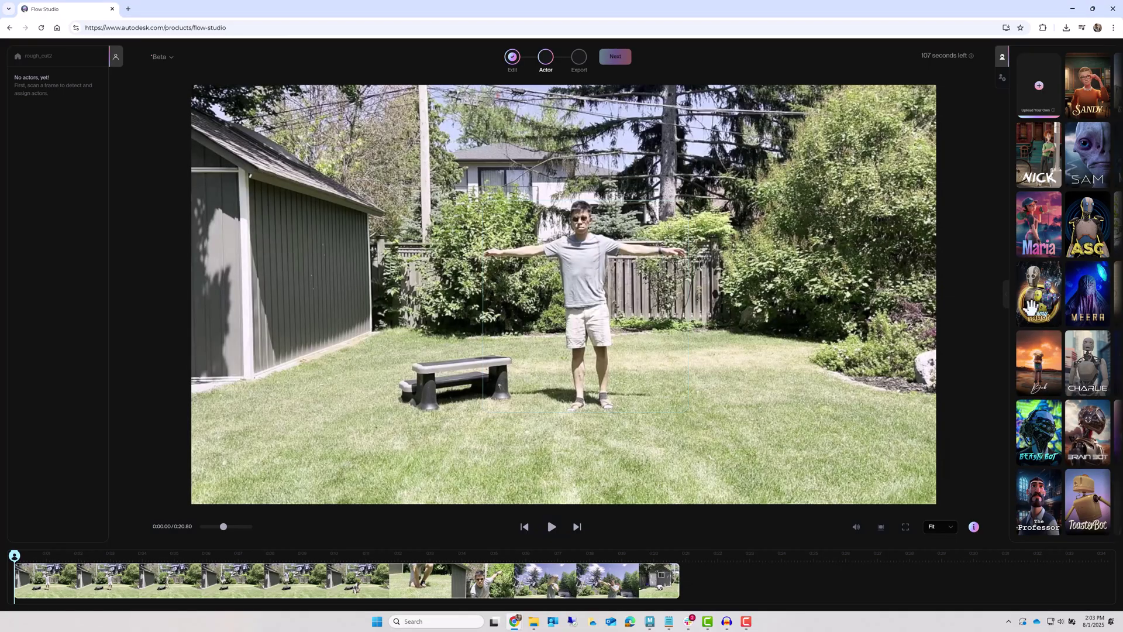
left_click_drag(1030, 307, 613, 299)
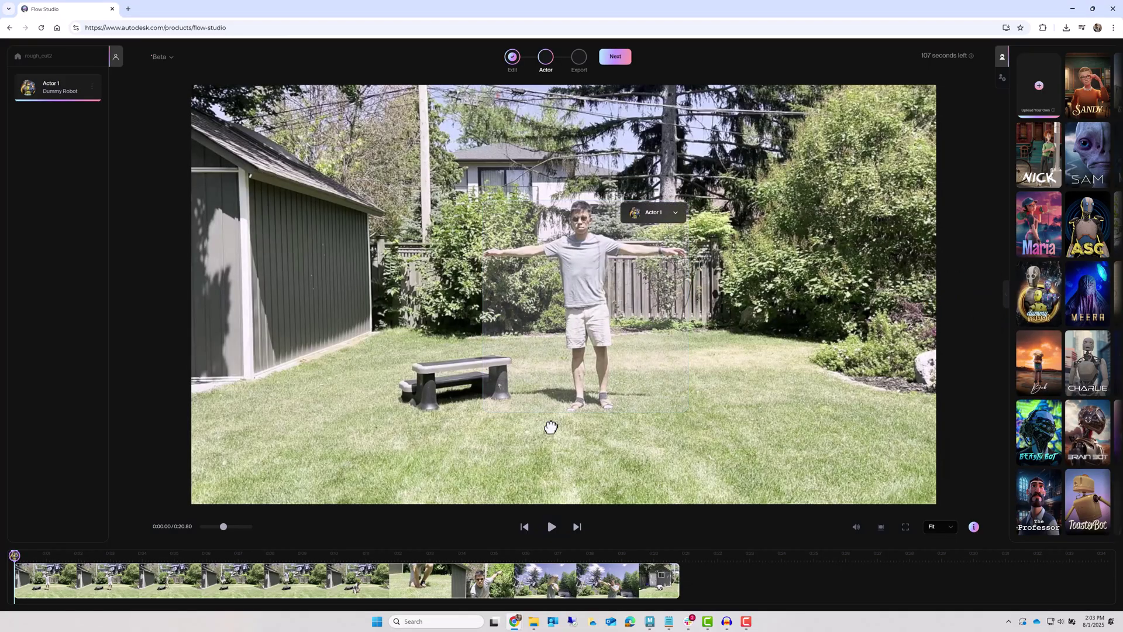
In the punching clip at 0:14.83, scan for the person and tag them as Actor 1
left_click(488, 554)
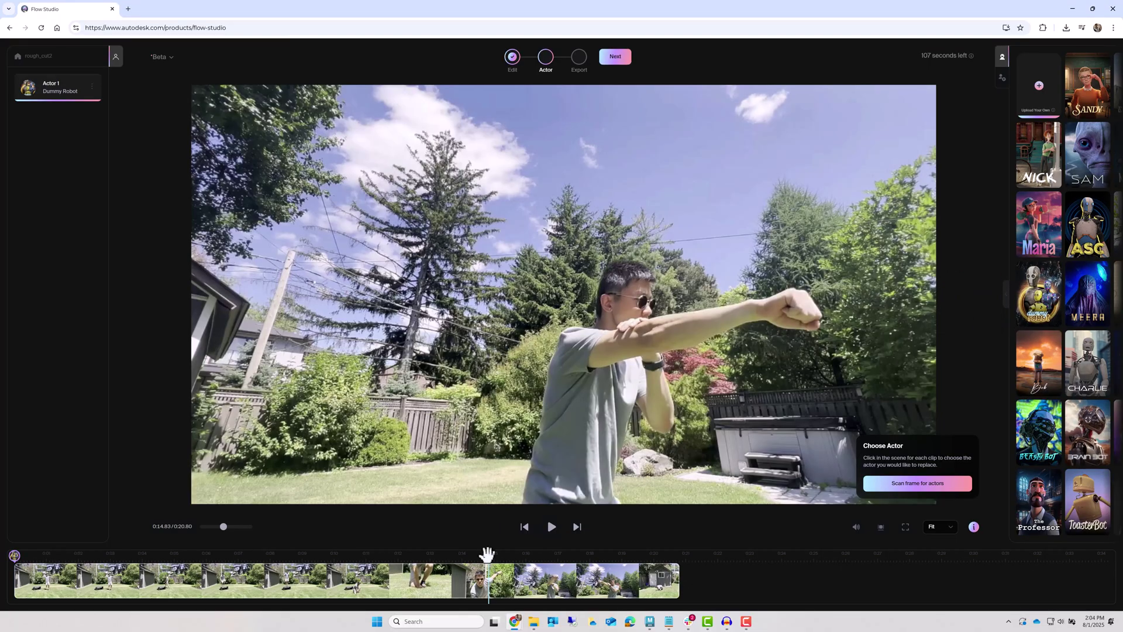
left_click(914, 484)
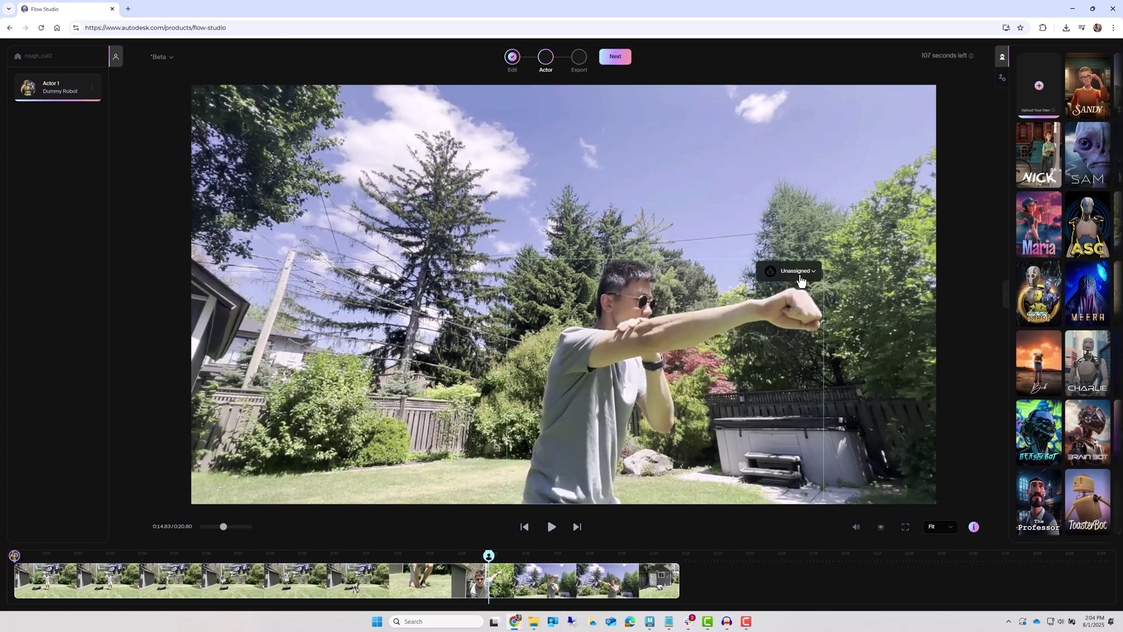
left_click(794, 271)
left_click(796, 293)
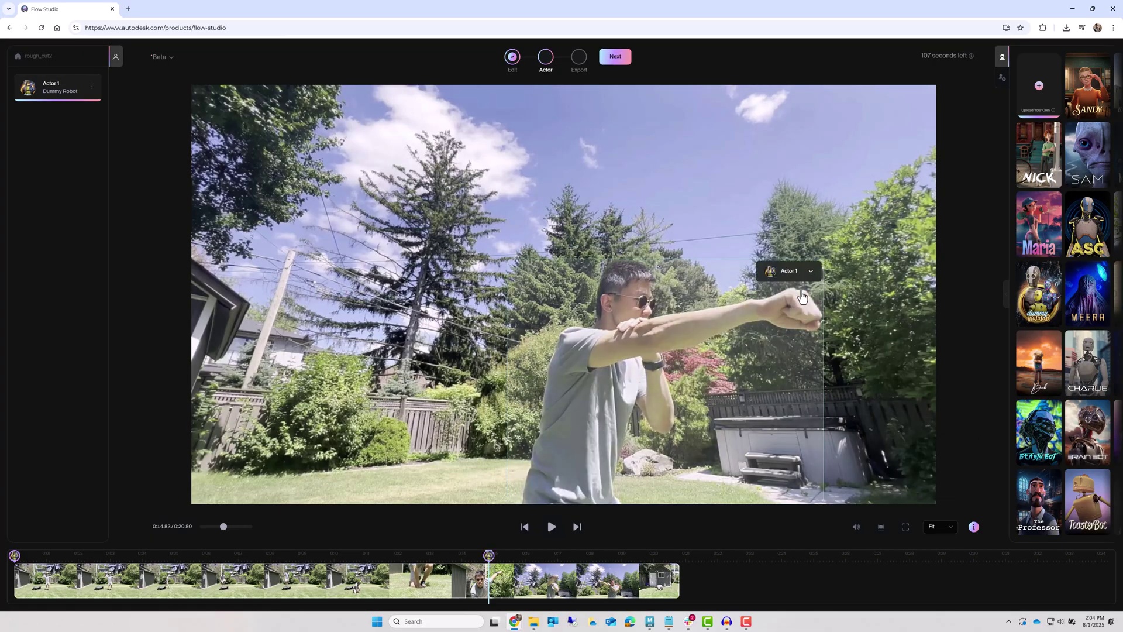
Move to the next clip at 0:17.93 and scan it for the person
left_click(587, 554)
left_click(907, 489)
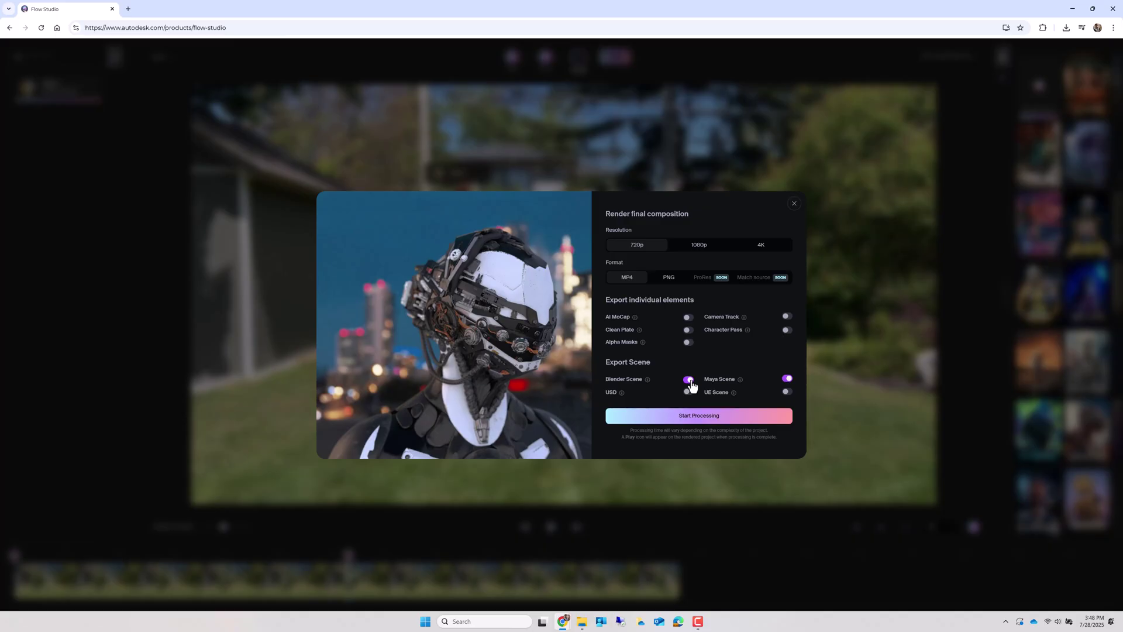
Start processing, then export the finished SHOT_0010 from My Projects as a Maya Scene
left_click(709, 419)
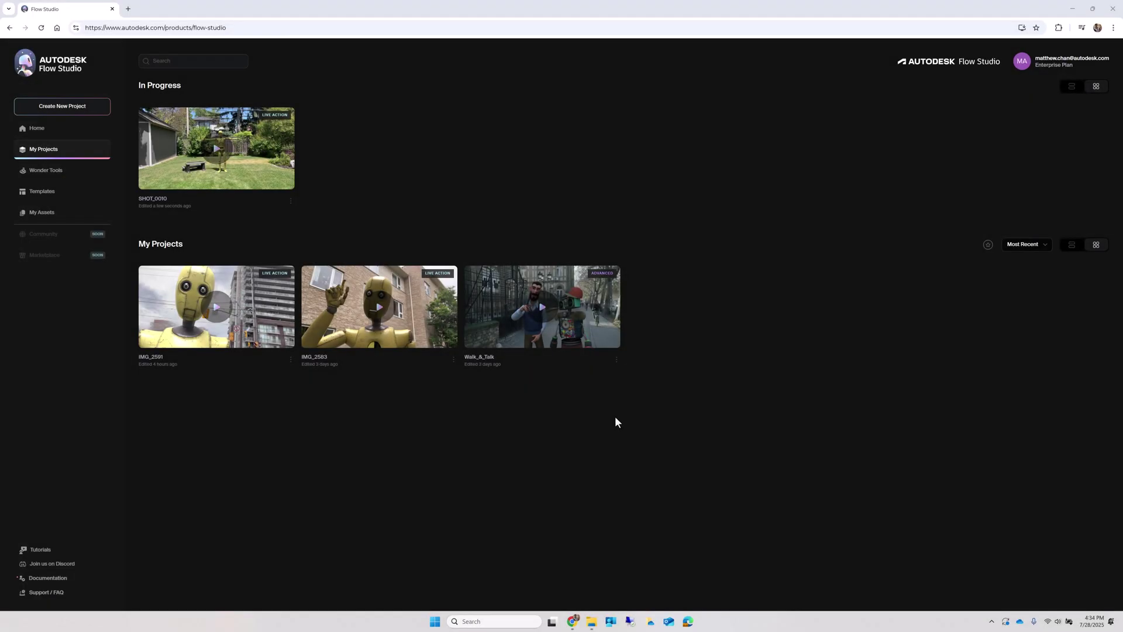
left_click(213, 156)
left_click(459, 488)
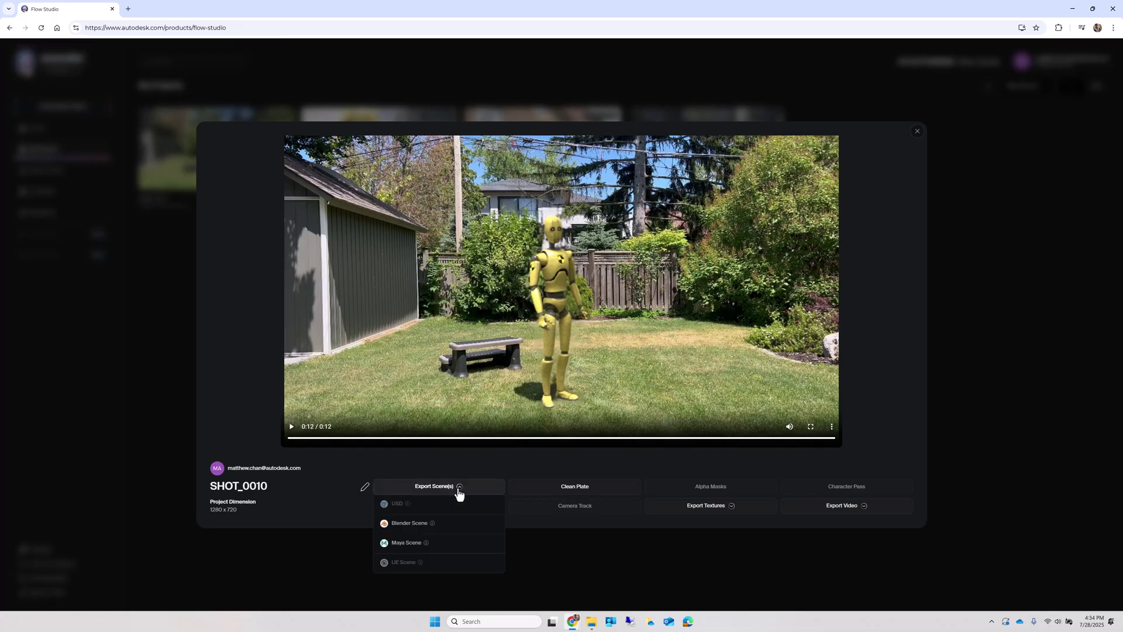
left_click(412, 548)
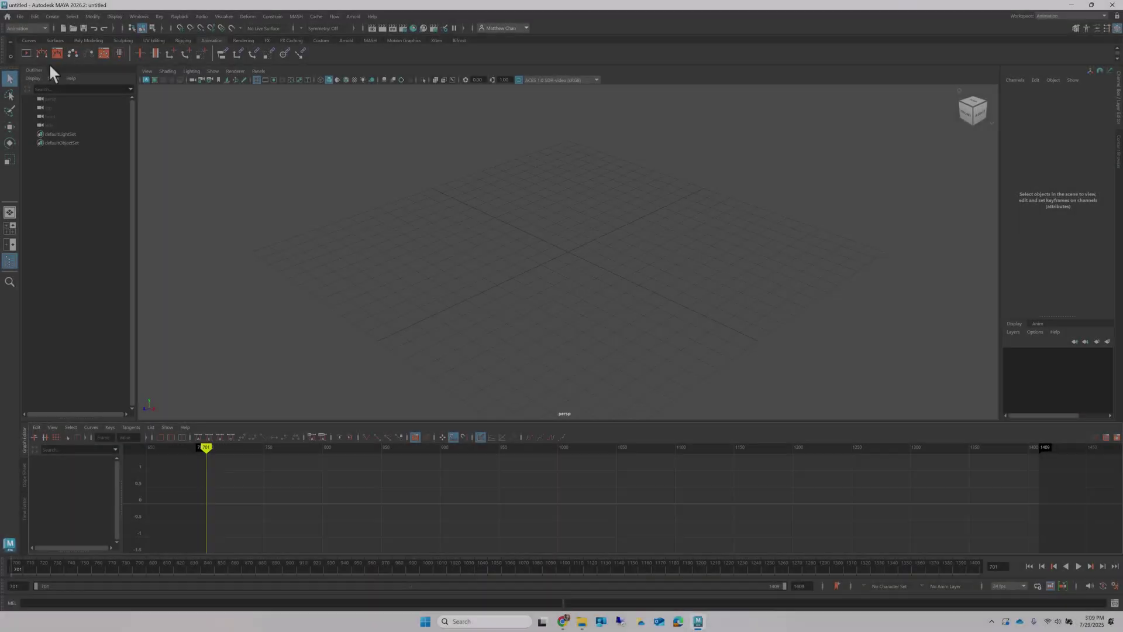
Open the downloaded SHOT_0010 scene file in Maya from the File menu
left_click(20, 17)
left_click(38, 46)
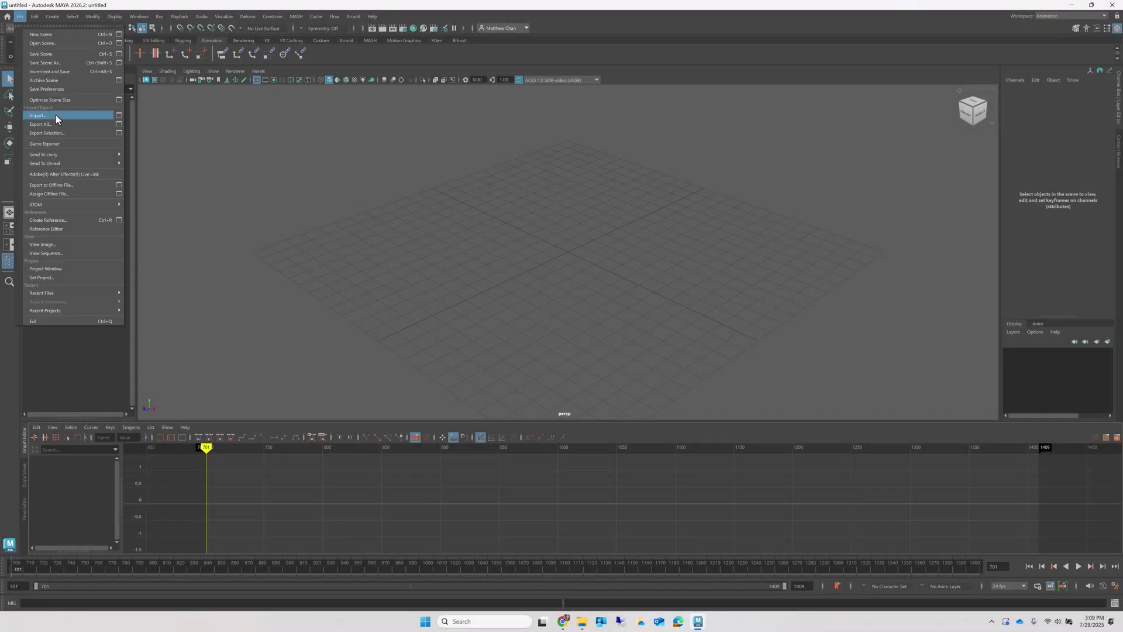
left_click(55, 115)
left_click(121, 128)
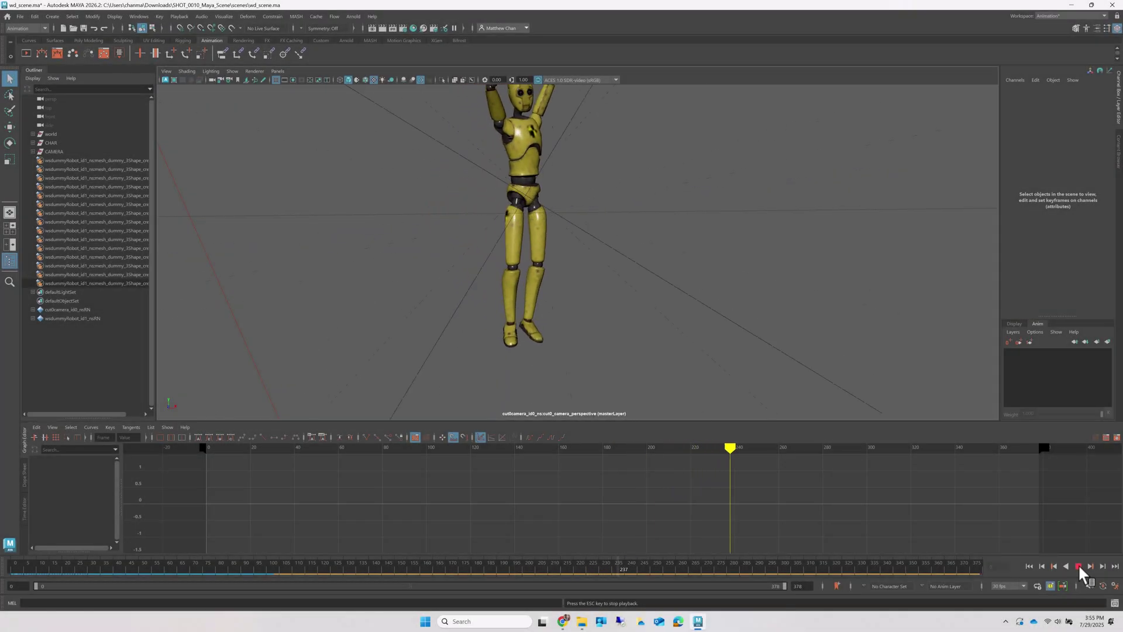
Stop playback, turn on X-Ray Joints, select the Spine joint, and return to frame 0
left_click(1079, 567)
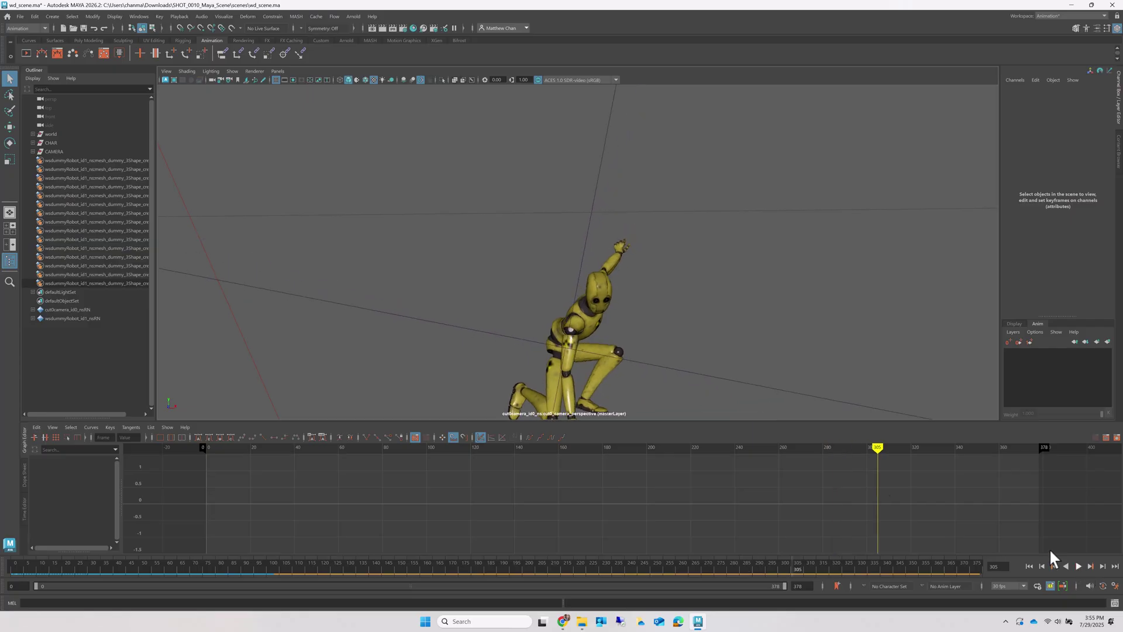
left_click(187, 71)
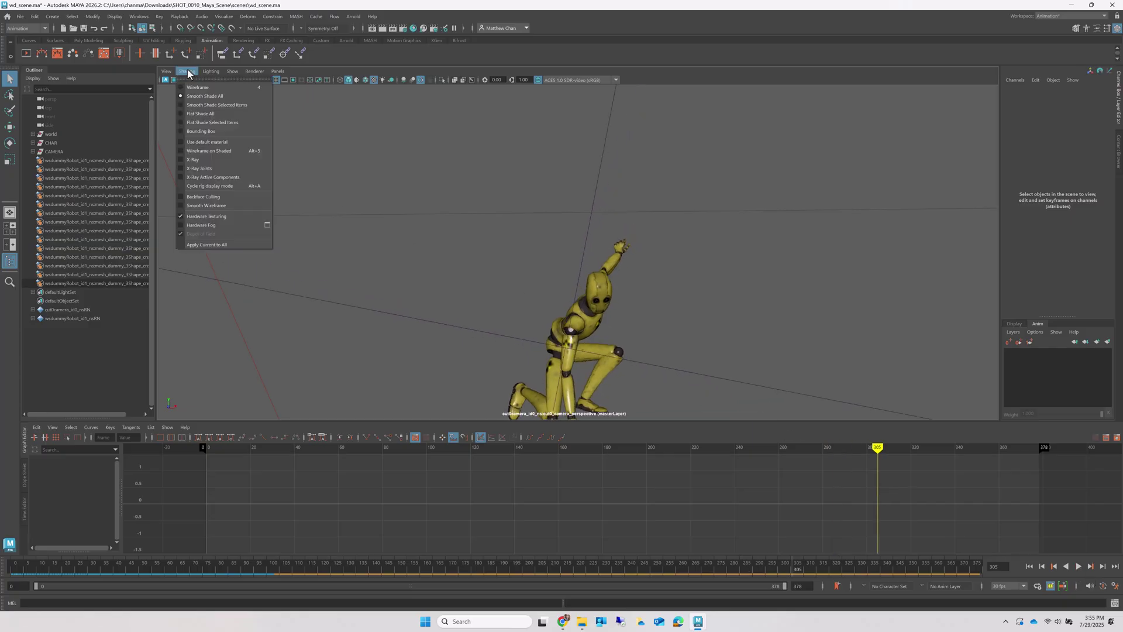
left_click(207, 166)
left_click(565, 335)
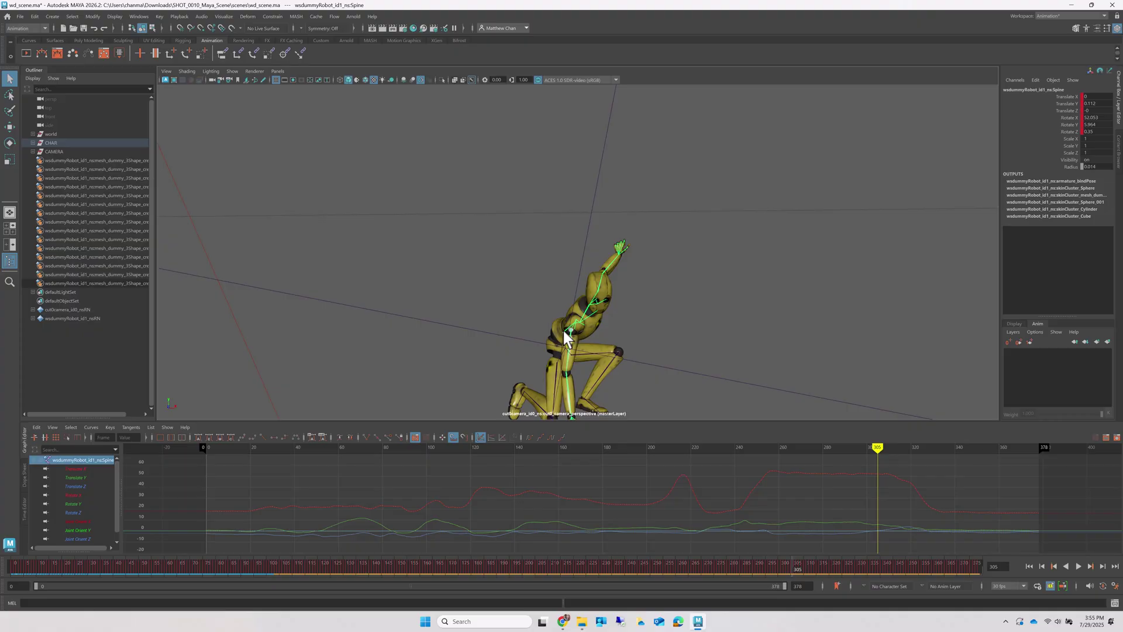
left_click(1027, 566)
Create a new HumanIK character definition and select the robot's root joint under CHAR > BODY
left_click(876, 268)
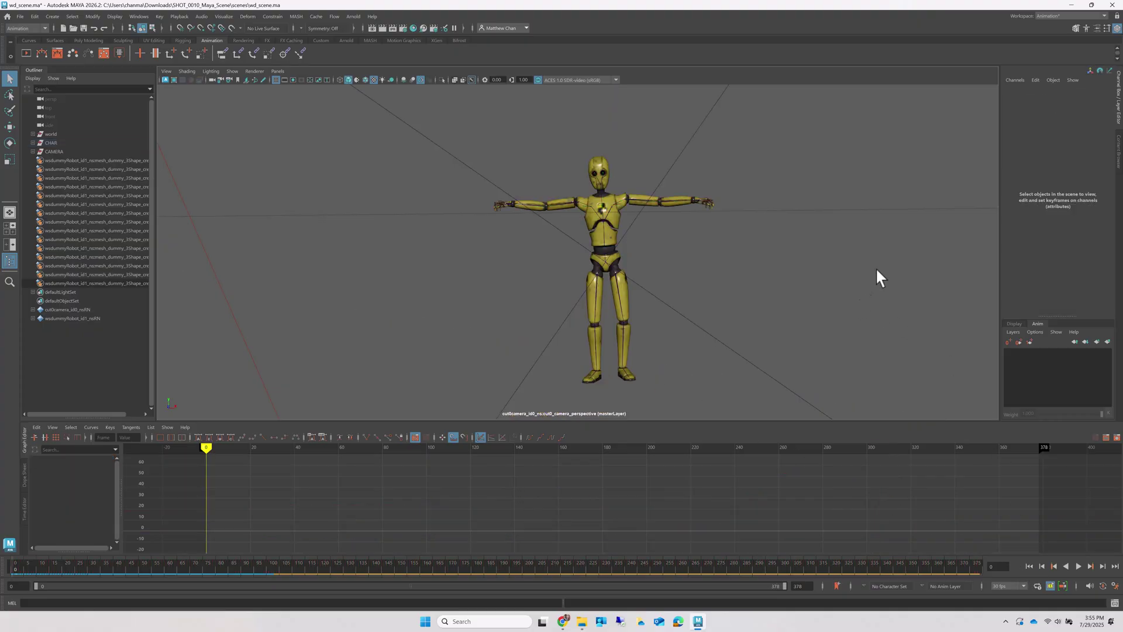
left_click(1086, 28)
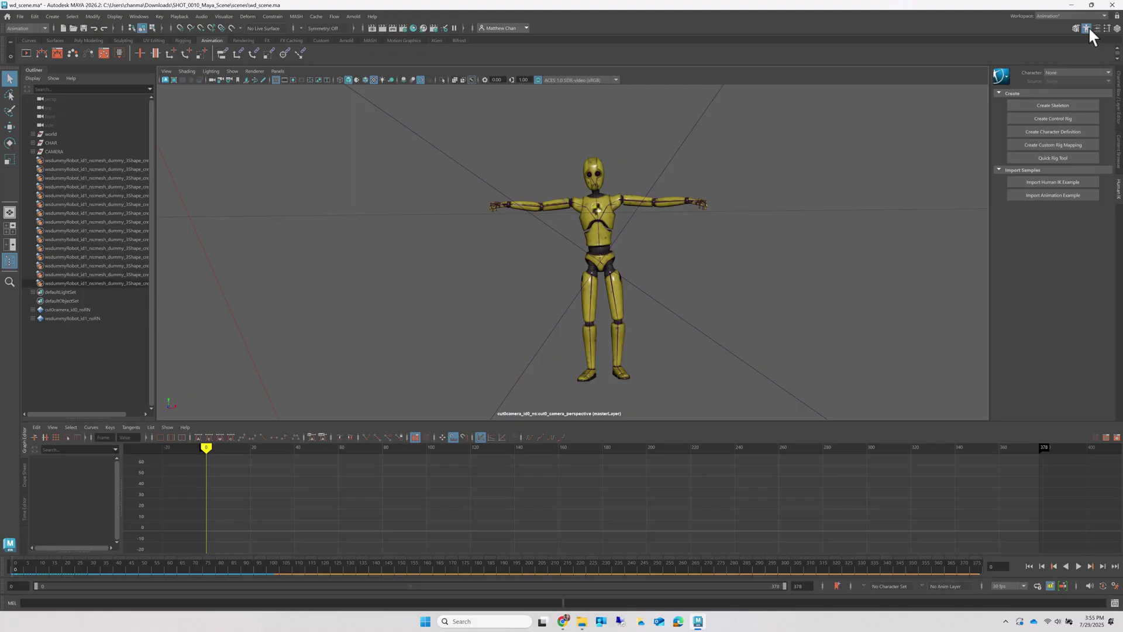
left_click(1058, 131)
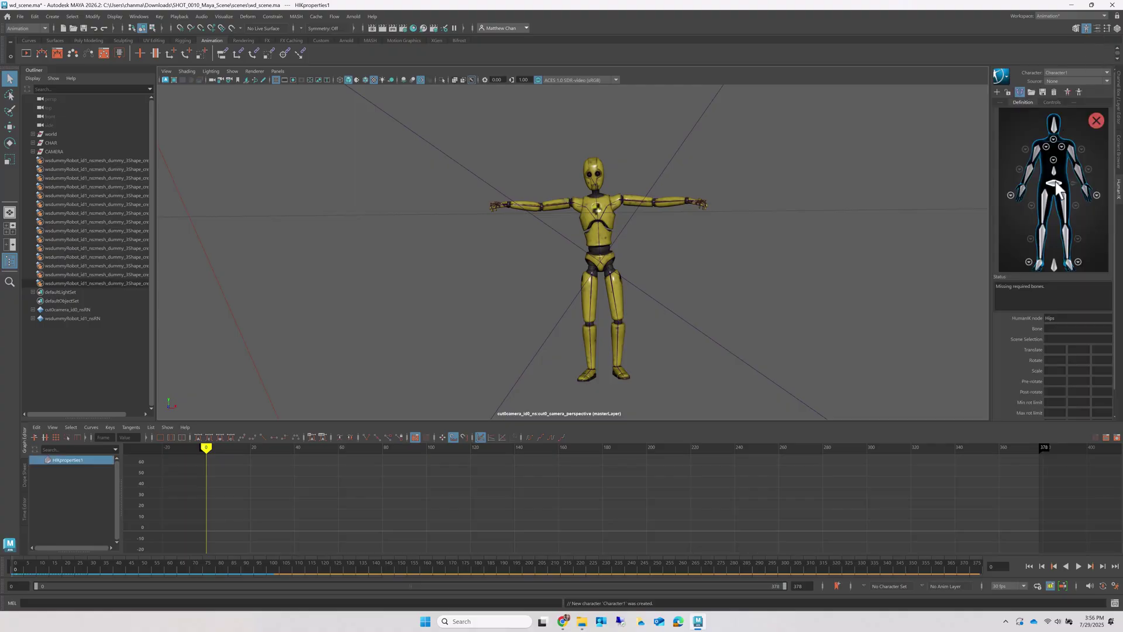
left_click(33, 143)
left_click(38, 152)
left_click(42, 161)
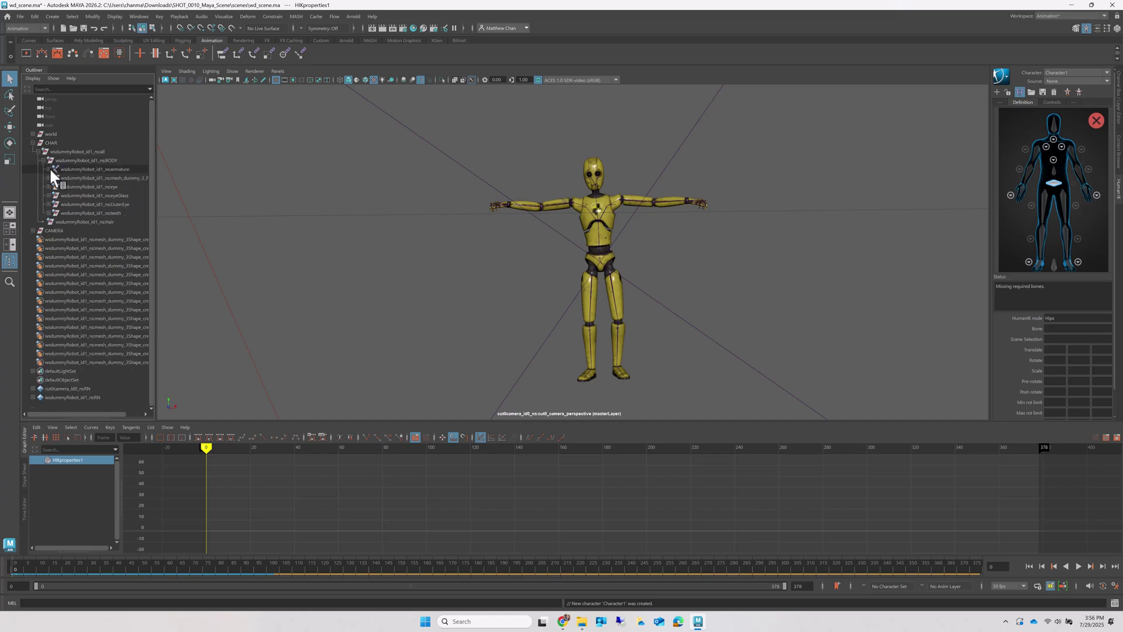
left_click(49, 169)
left_click(122, 177)
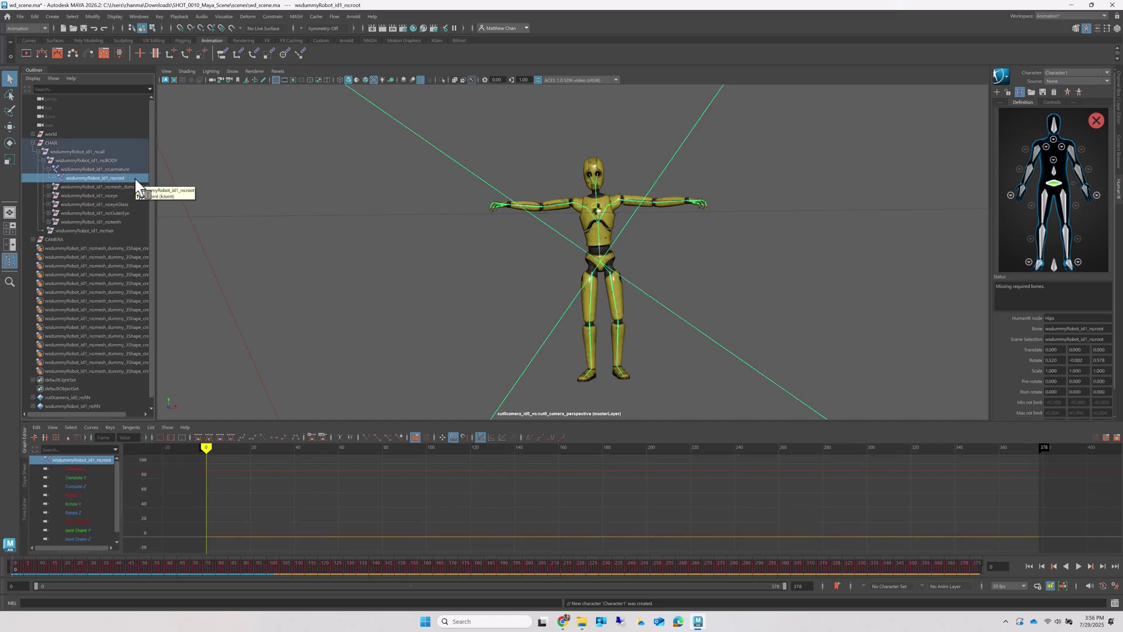
Load a saved skeleton definition template onto Character1
left_click(1001, 77)
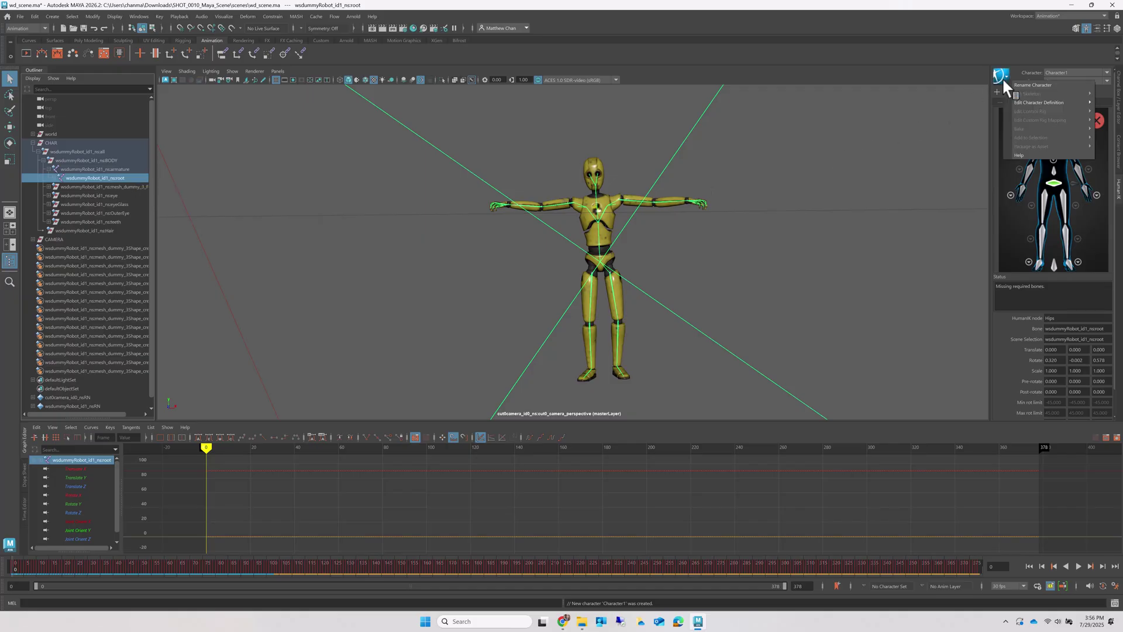
mouse_move(1018, 101)
left_click(954, 139)
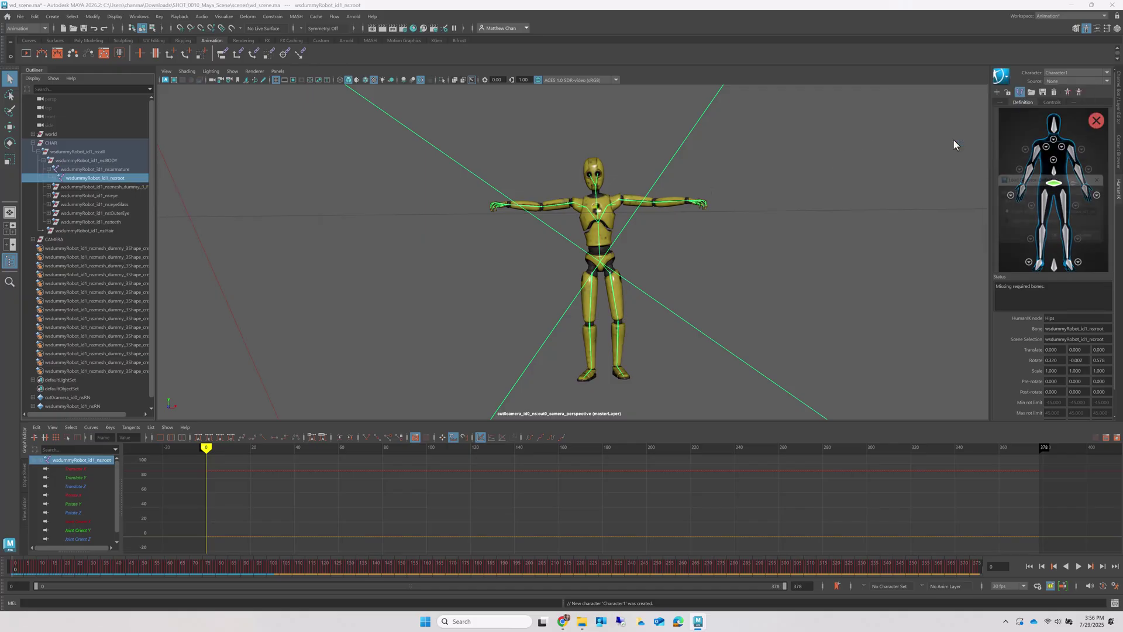
left_click(1058, 241)
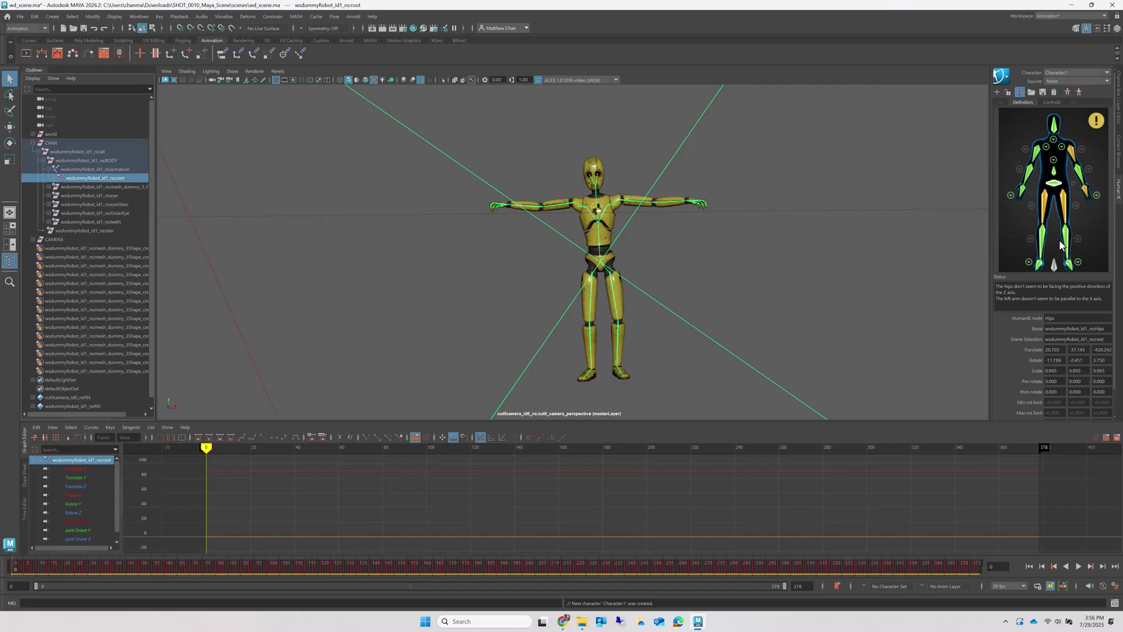
Create Character1's control rig, set Source to None, and bake the mocap to the Control Rig
left_click(1067, 93)
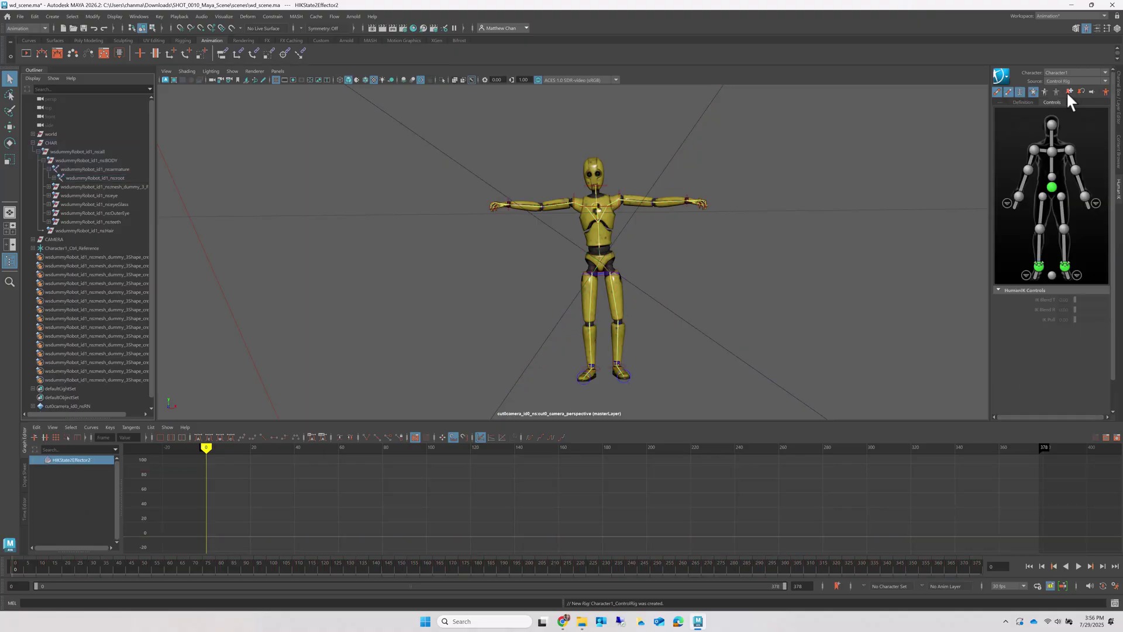
left_click(1069, 81)
left_click(1071, 90)
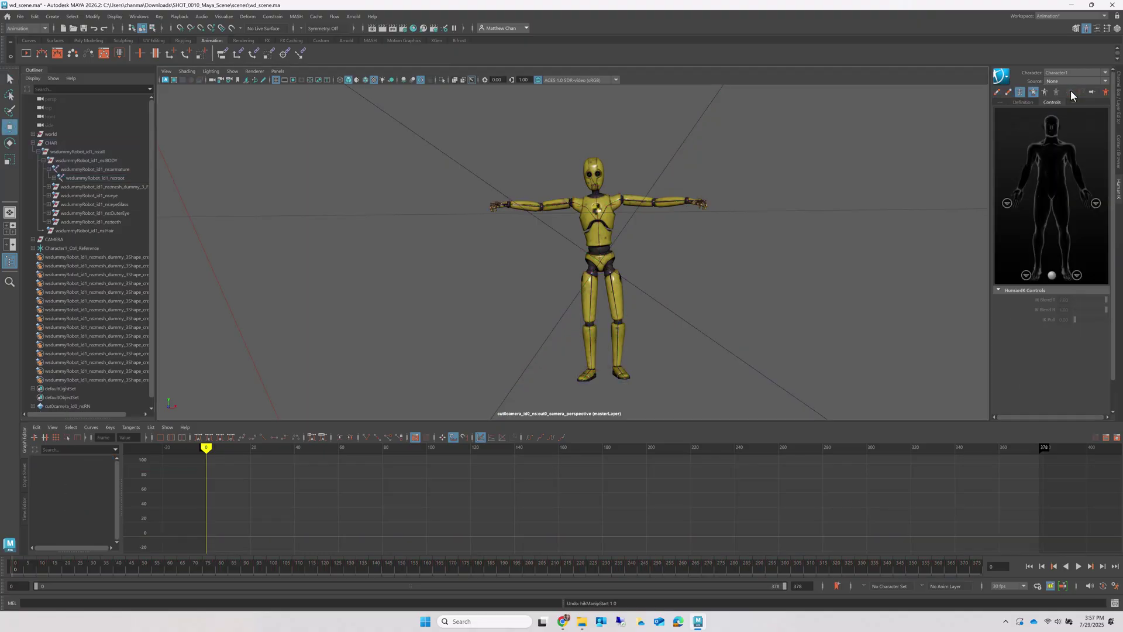
left_click(1002, 76)
mouse_move(1016, 108)
left_click(972, 134)
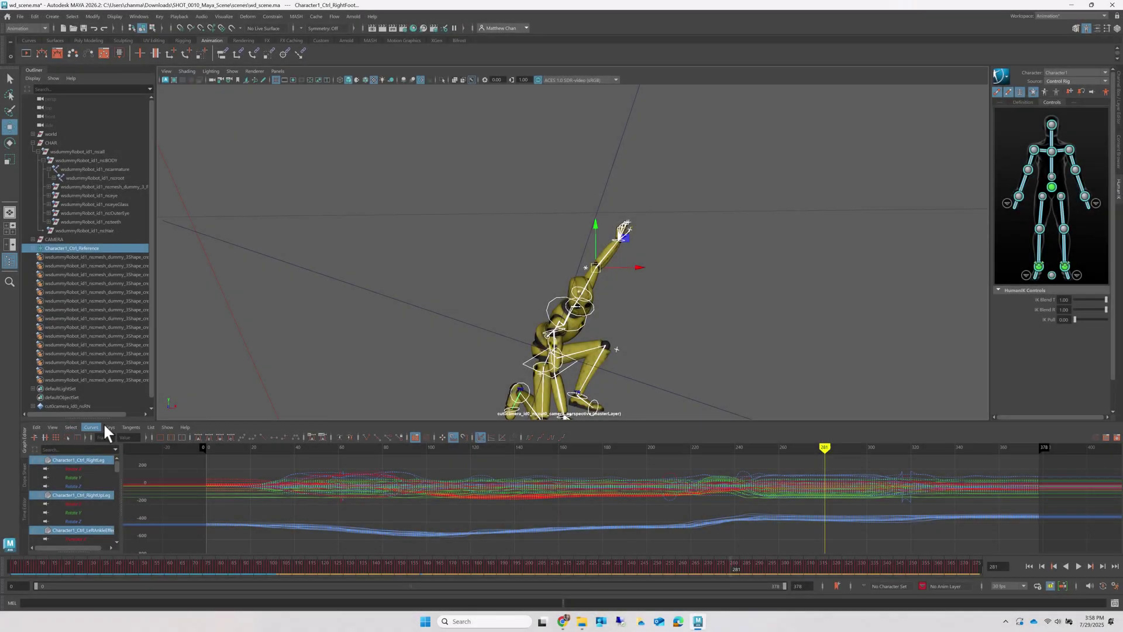
Run Simplify Curve on the baked keys and check the Translate Y and Z curves
left_click(92, 427)
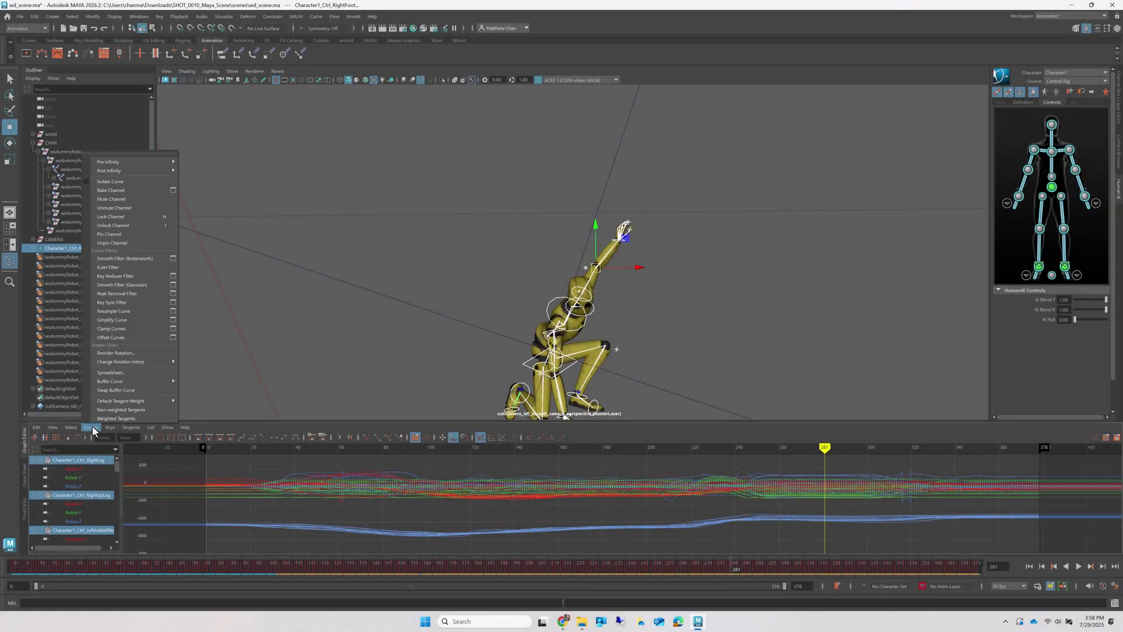
left_click(139, 320)
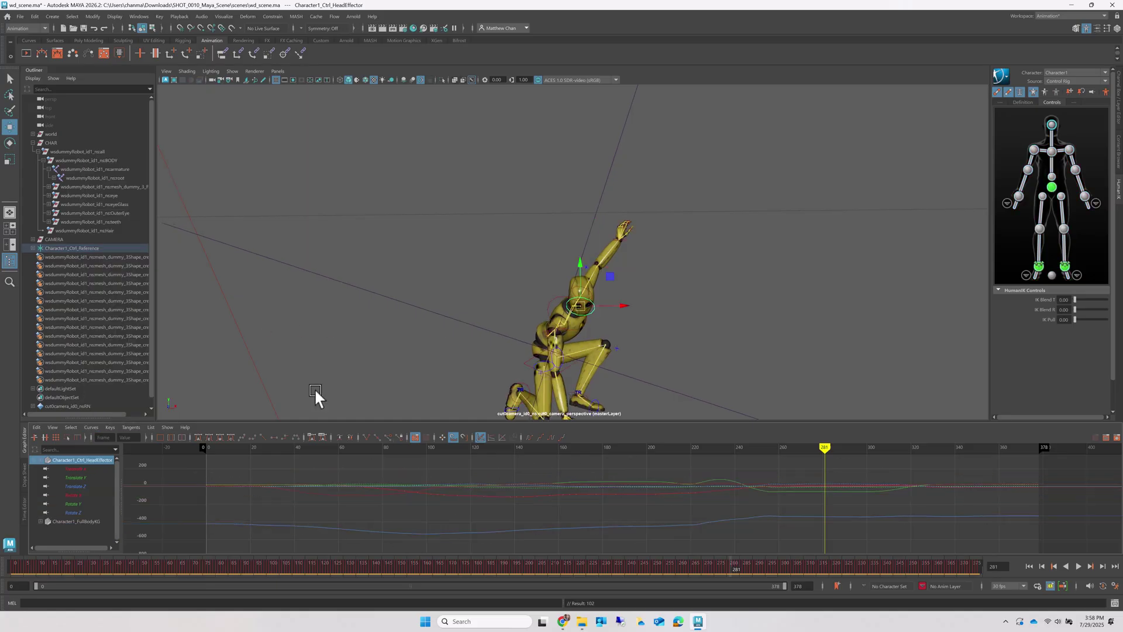
left_click(86, 477)
left_click(93, 486)
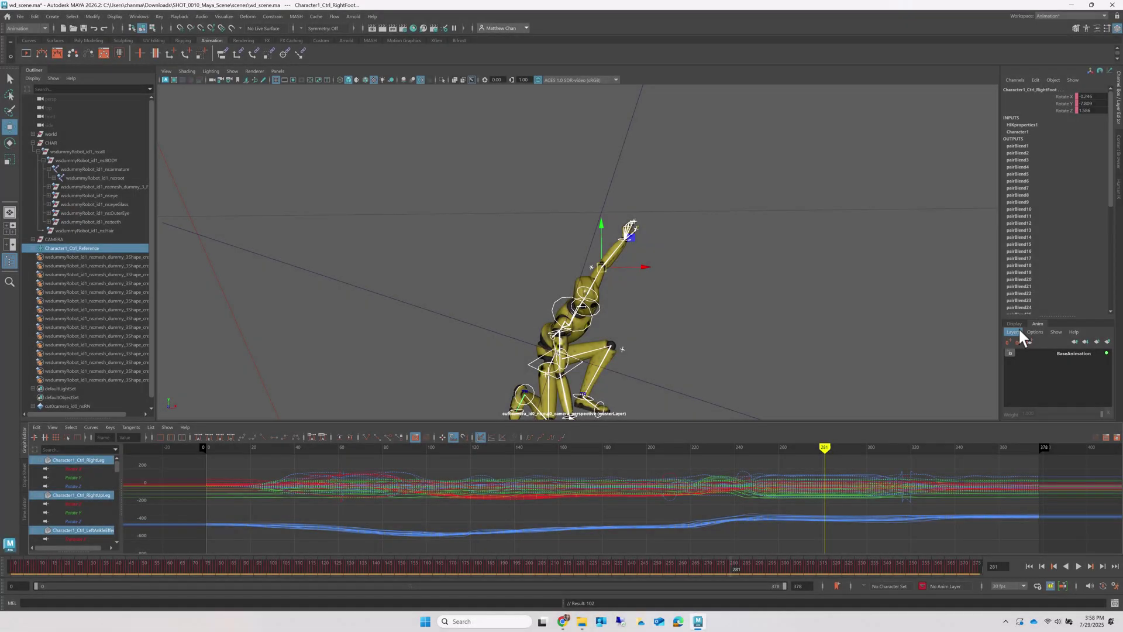
Create AnimLayer1 from the selection and pick the head effector for adjustment
left_click(1018, 333)
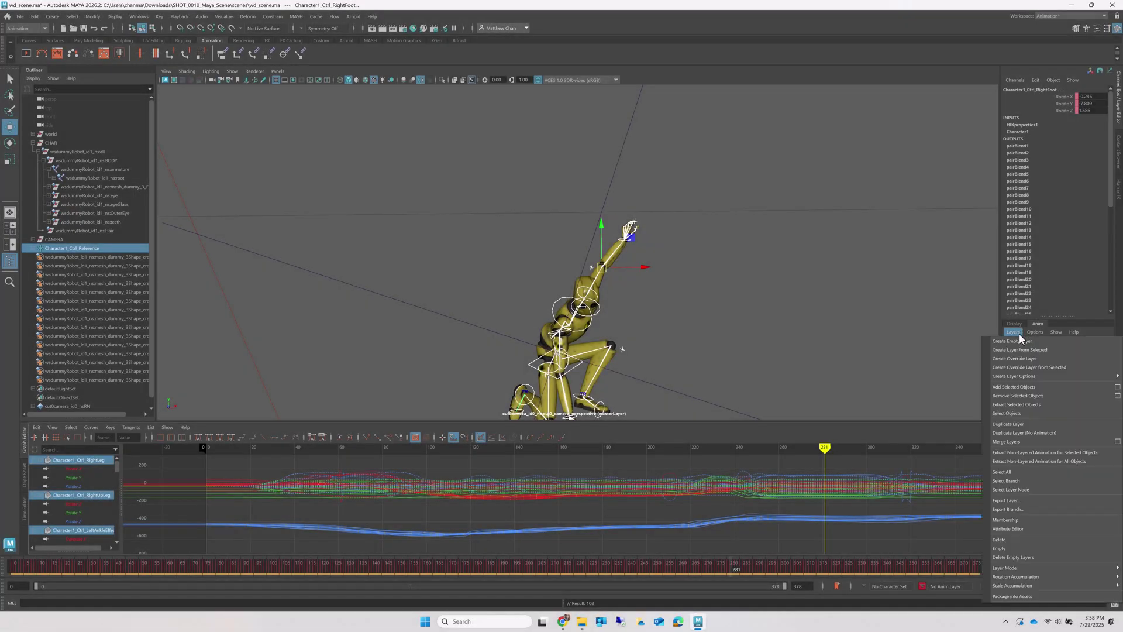
left_click(1026, 349)
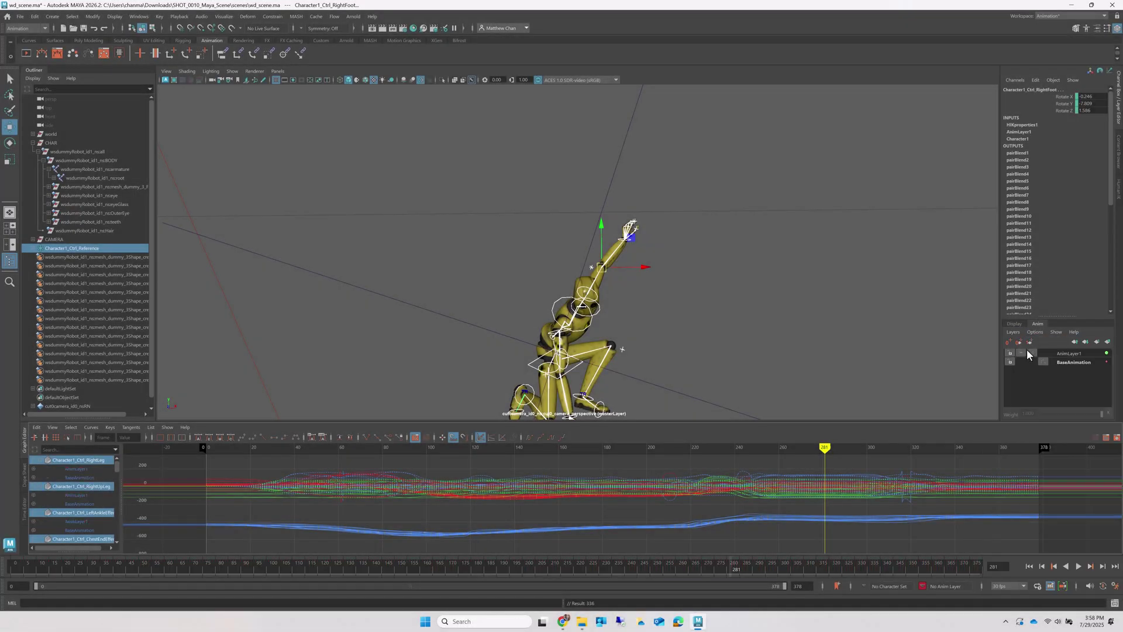
left_click(593, 307)
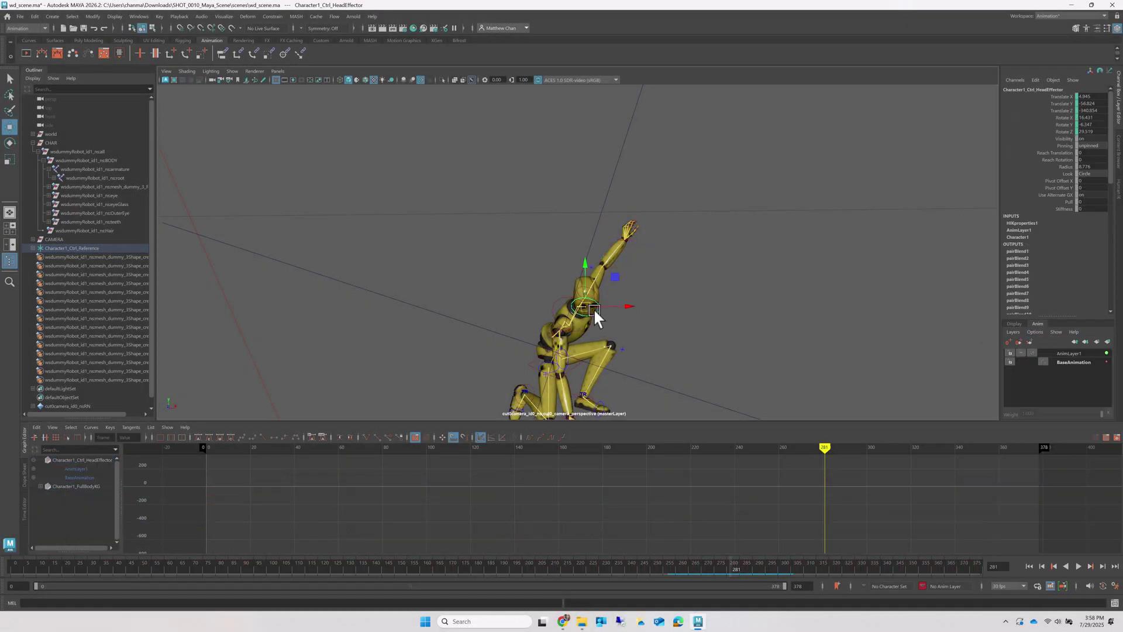
Lower the raised arm by moving its hand effector with the Move tool
left_click(627, 247)
key("w")
left_click_drag(627, 247, 648, 314)
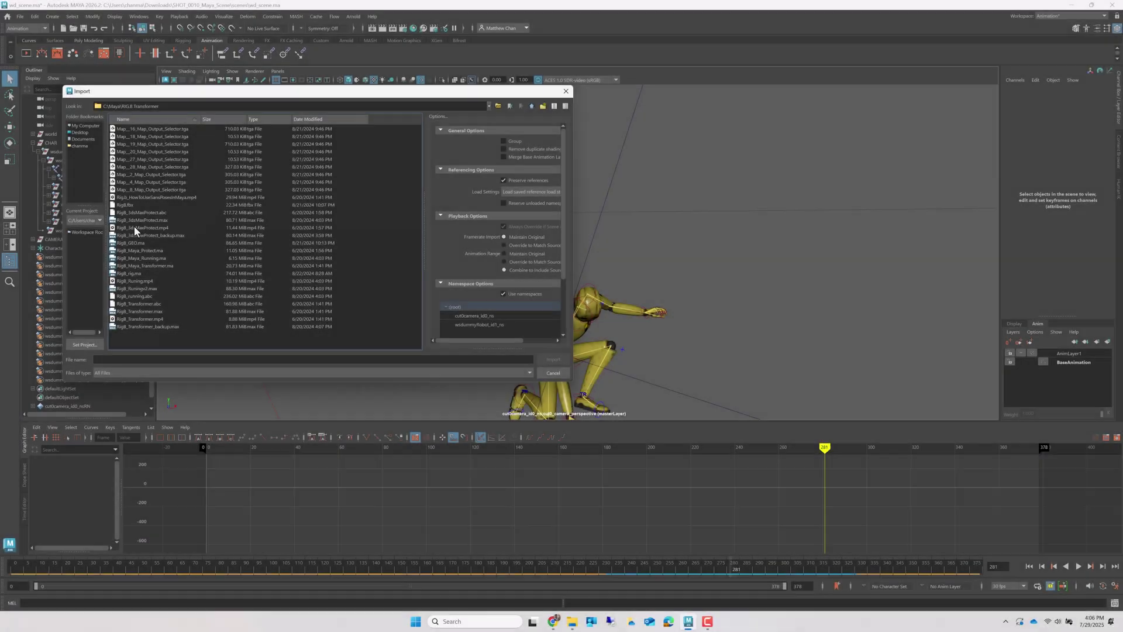
Import the RigB rig, set it as the HumanIK character with Character1 as source, and play it
double_click(146, 273)
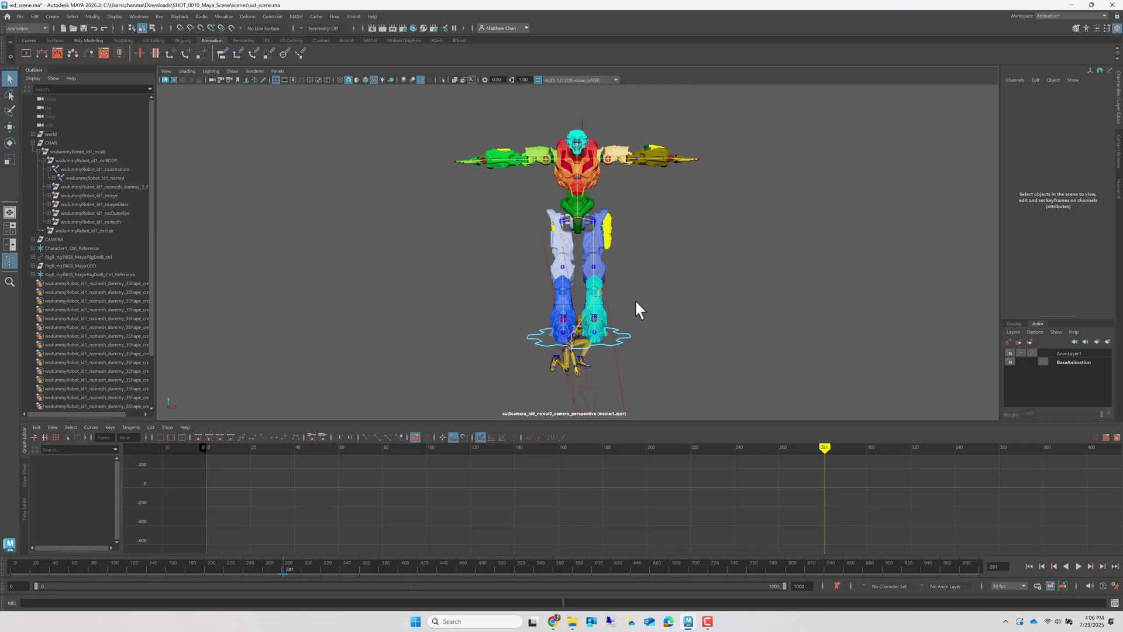
mouse_move(637, 311)
left_mouse_down("alt")
mouse_move(624, 304)
mouse_move(633, 294)
left_mouse_up("alt")
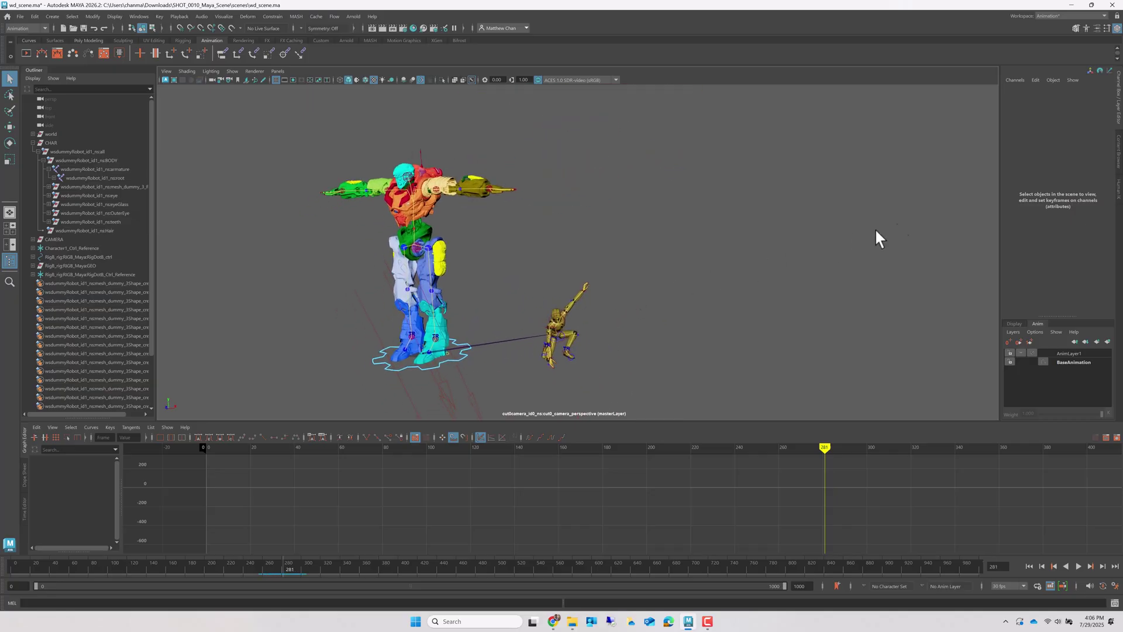
left_click(1118, 190)
left_click(1079, 100)
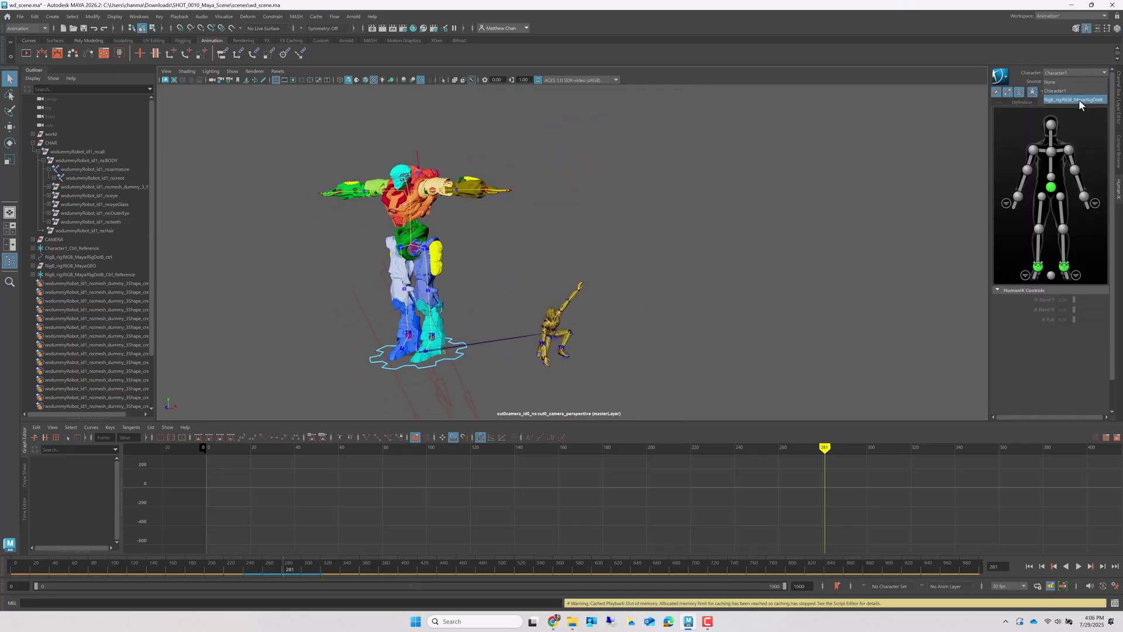
left_click(1074, 81)
left_click(1075, 99)
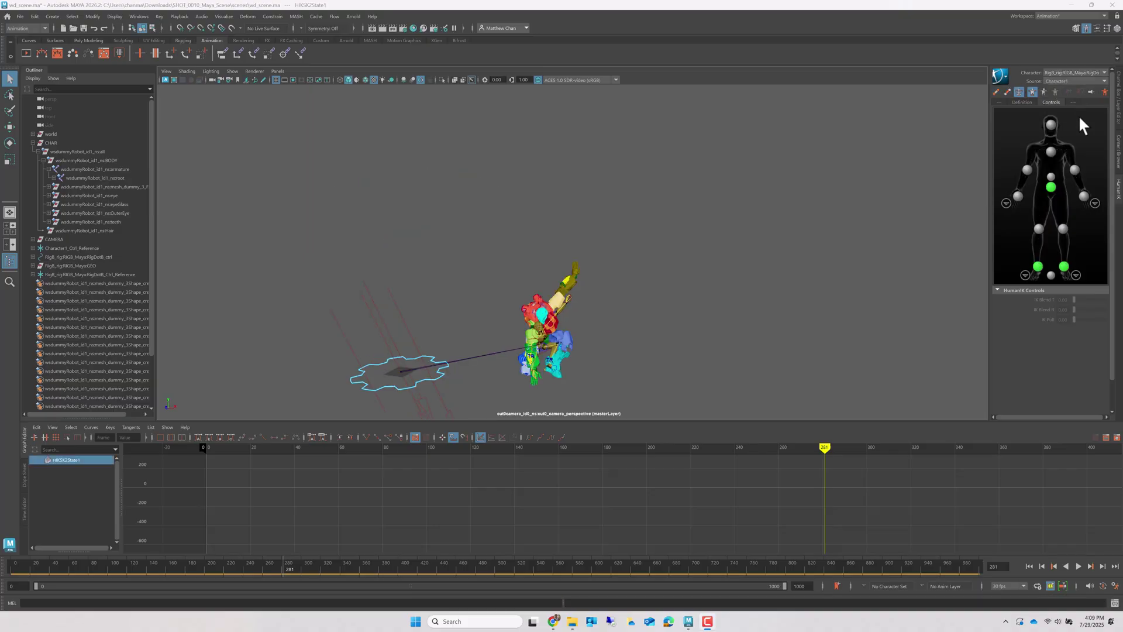
left_click(1030, 566)
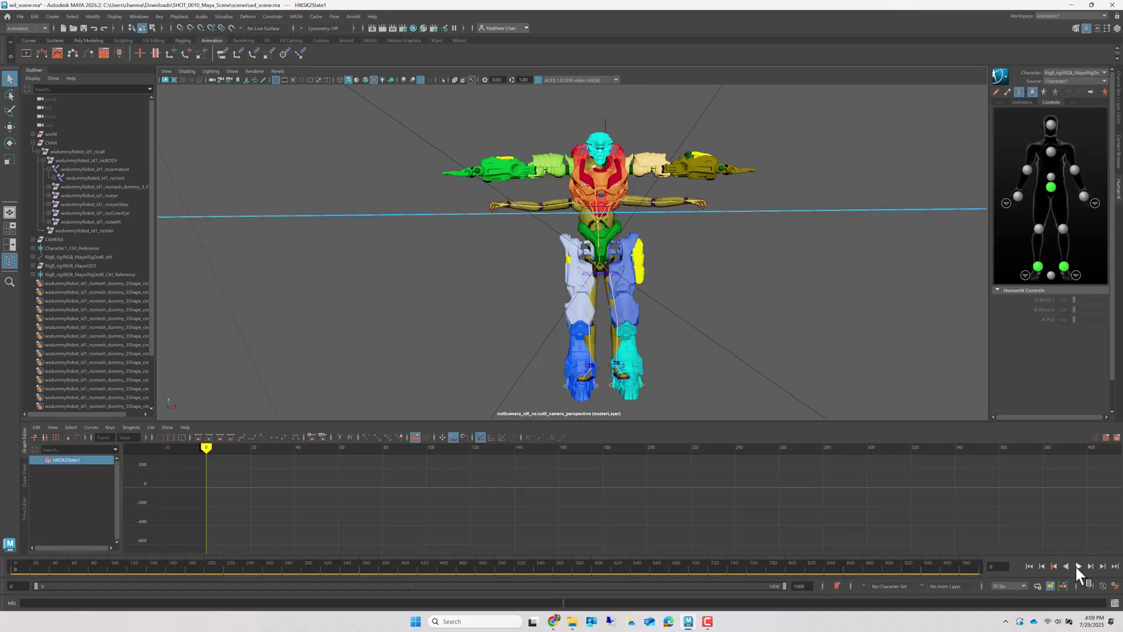
left_click(1078, 566)
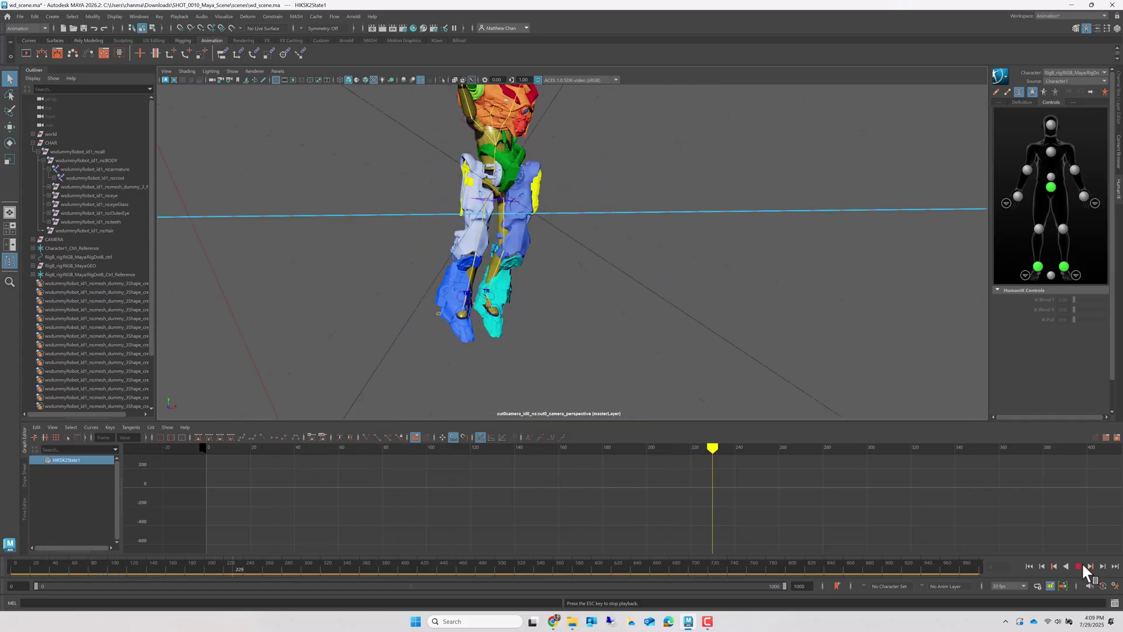
left_click(1078, 566)
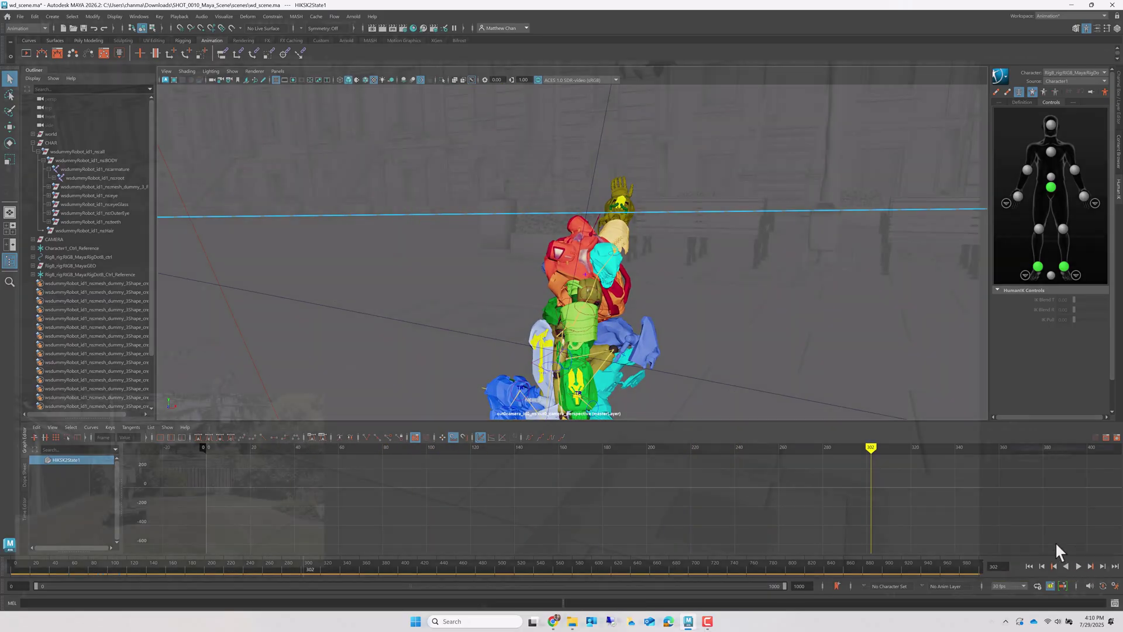